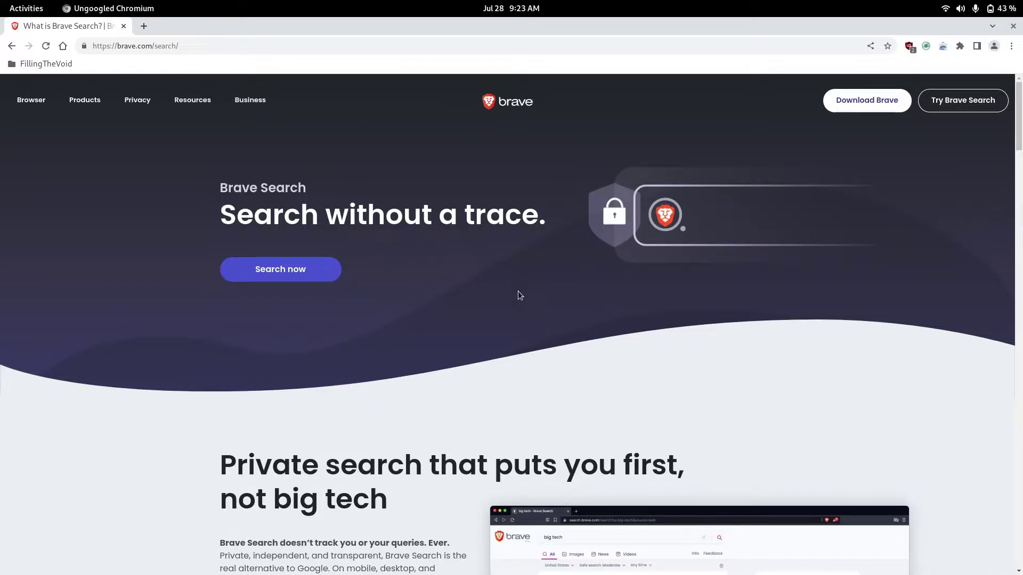
Open Chromium's Settings from the ⋮ menu in a new tab and show the Search engine section.
scroll(468, 384, down, 2)
scroll(468, 383, down, 3)
scroll(468, 383, down, 3)
scroll(469, 385, down, 3)
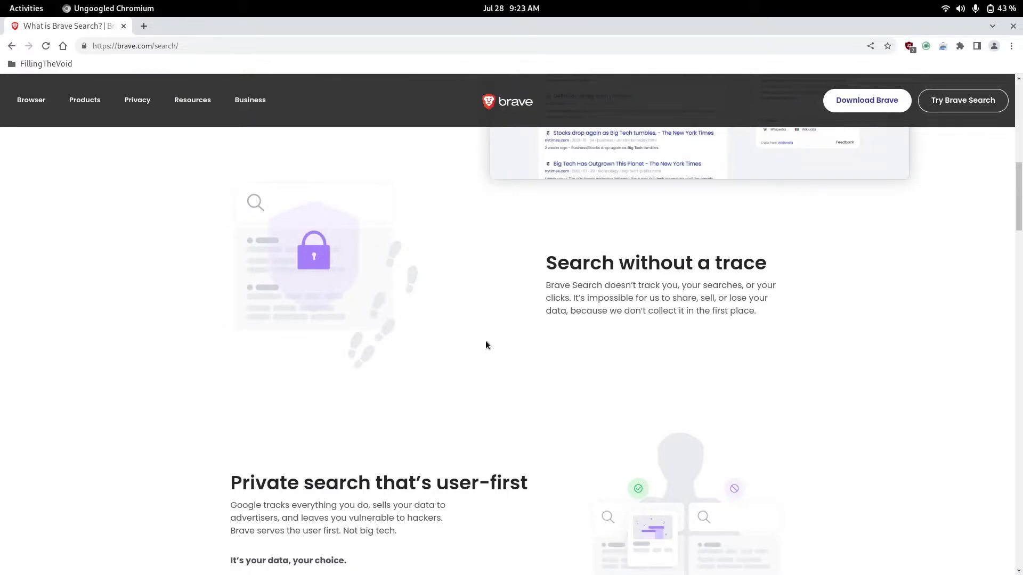
scroll(486, 345, down, 3)
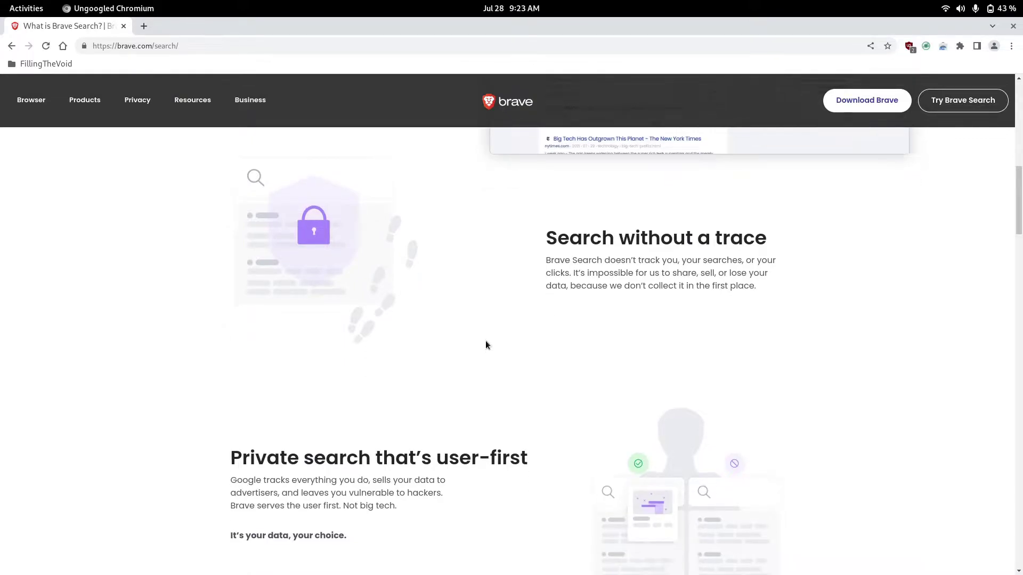
scroll(514, 258, up, 8)
scroll(514, 258, up, 5)
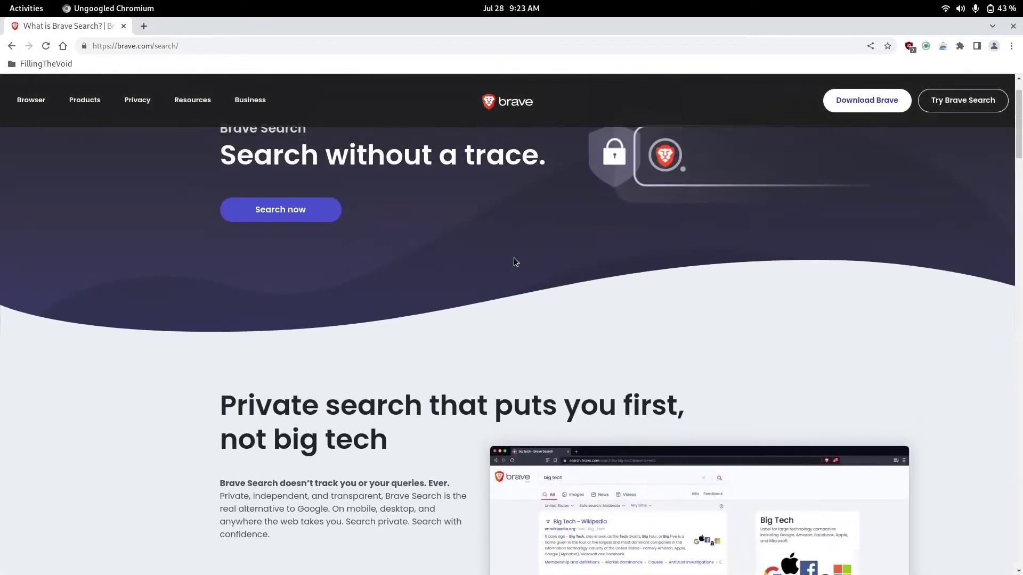
scroll(514, 258, up, 1)
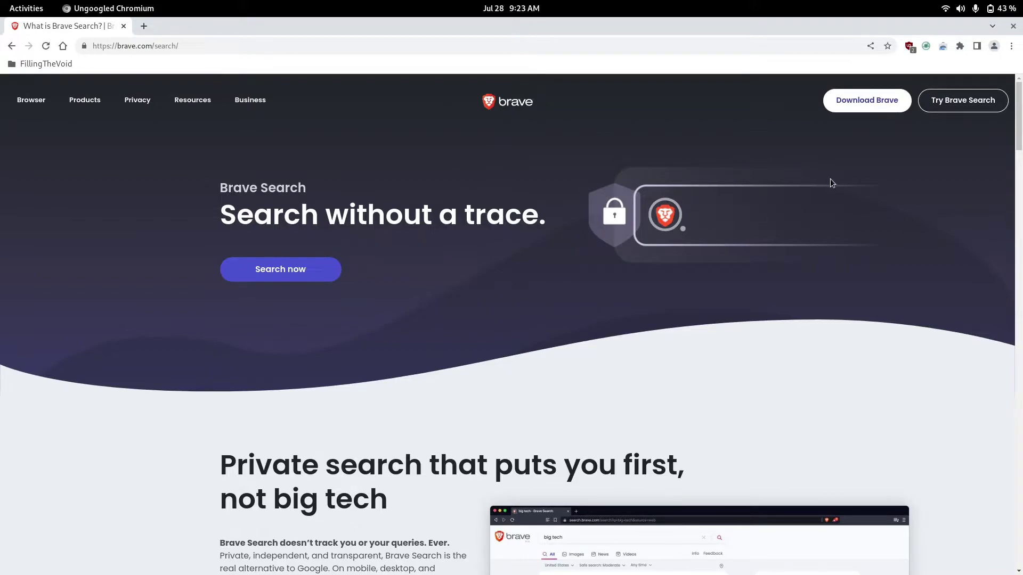
click(1011, 47)
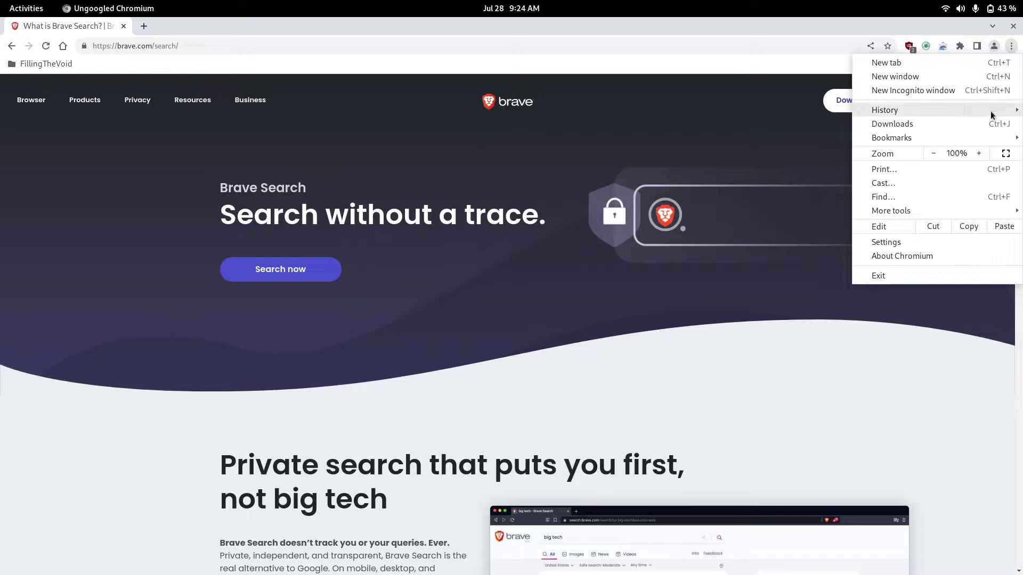
click(886, 244)
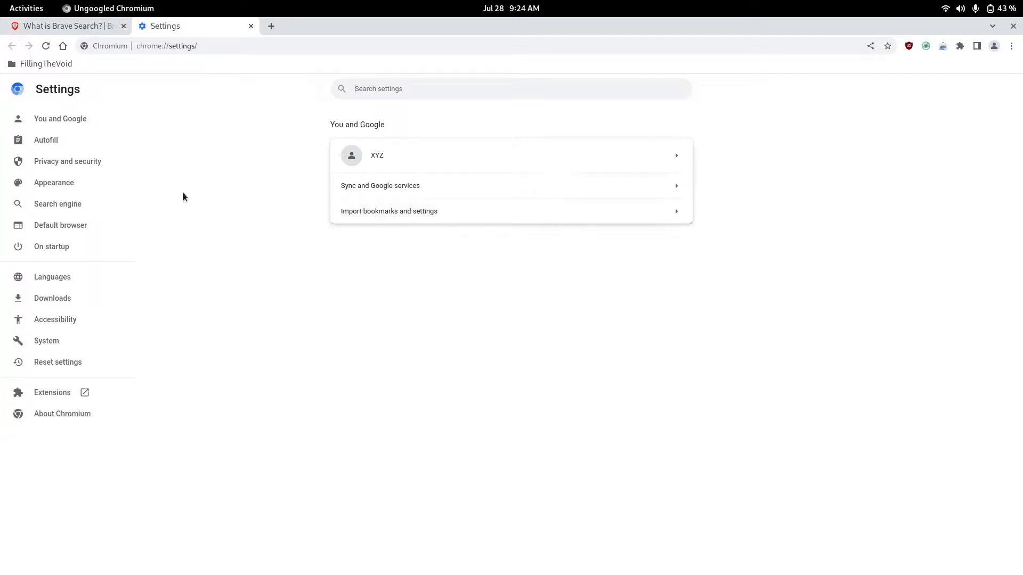
click(51, 207)
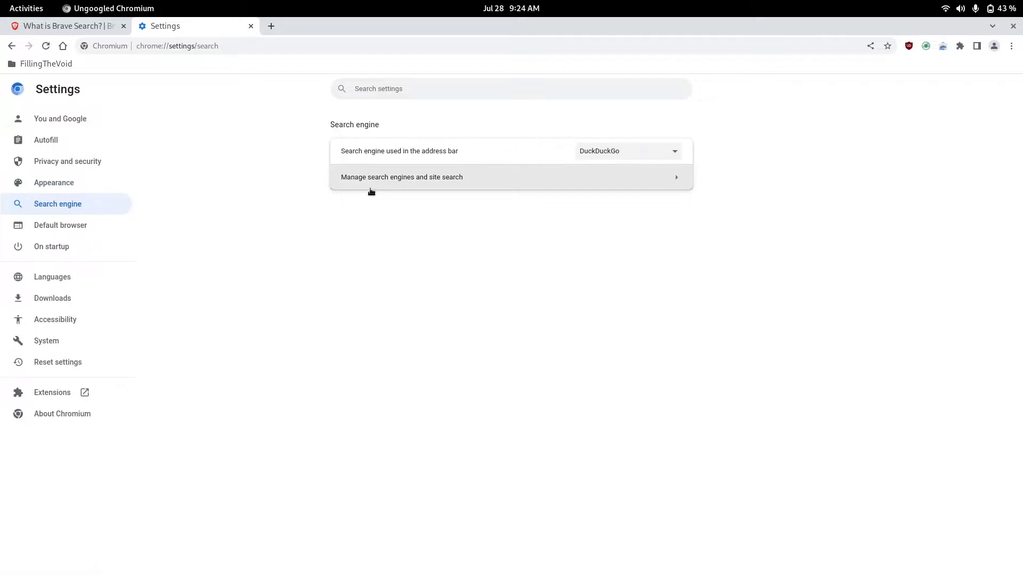
Go to Manage search engines and site search and open the empty Site search Add form.
click(426, 186)
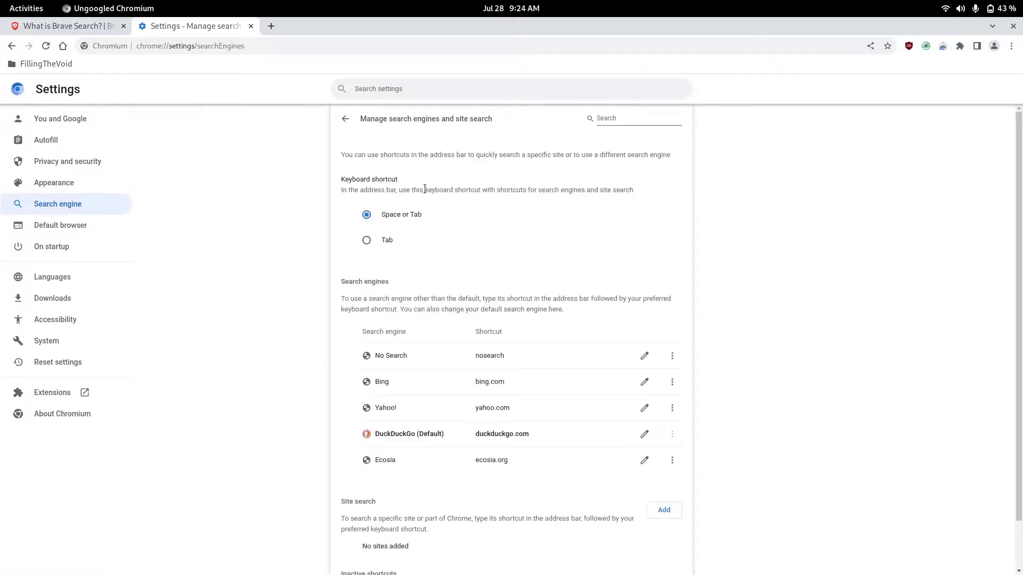
scroll(423, 297, down, 2)
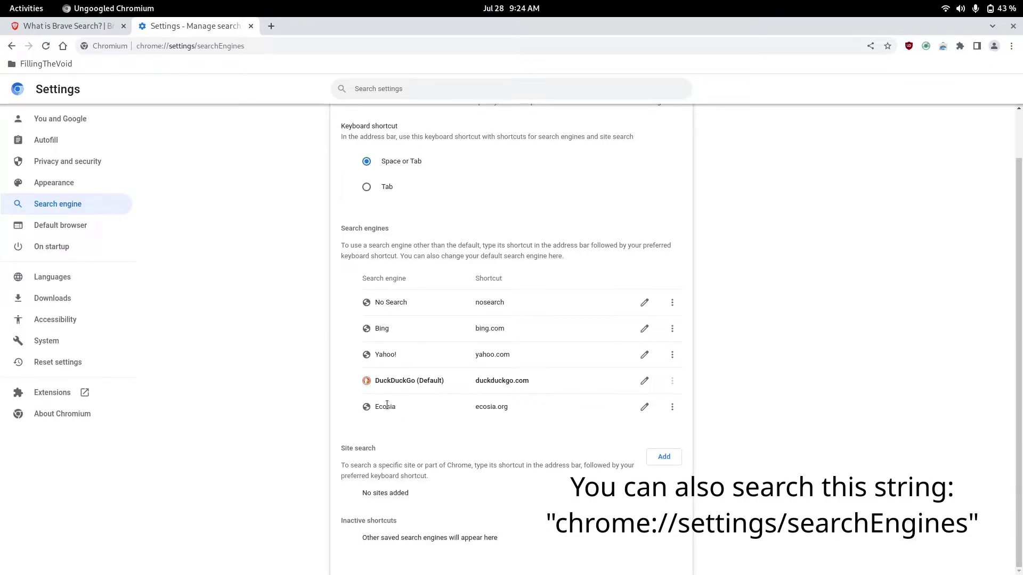
double_click(386, 303)
drag(386, 302, 375, 302)
click(323, 297)
click(669, 461)
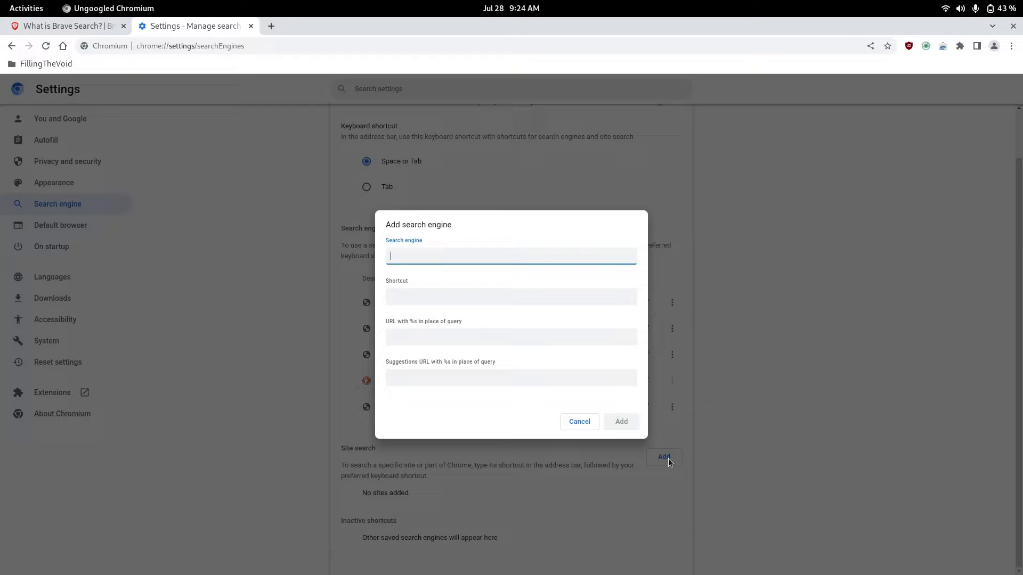
text(V)
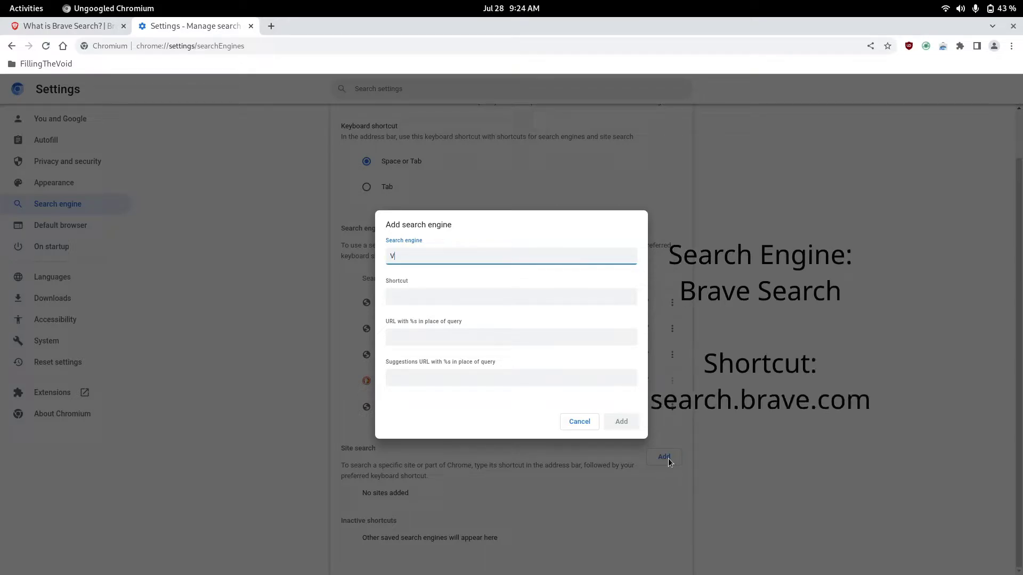
key(BackSpace)
text(Brave S)
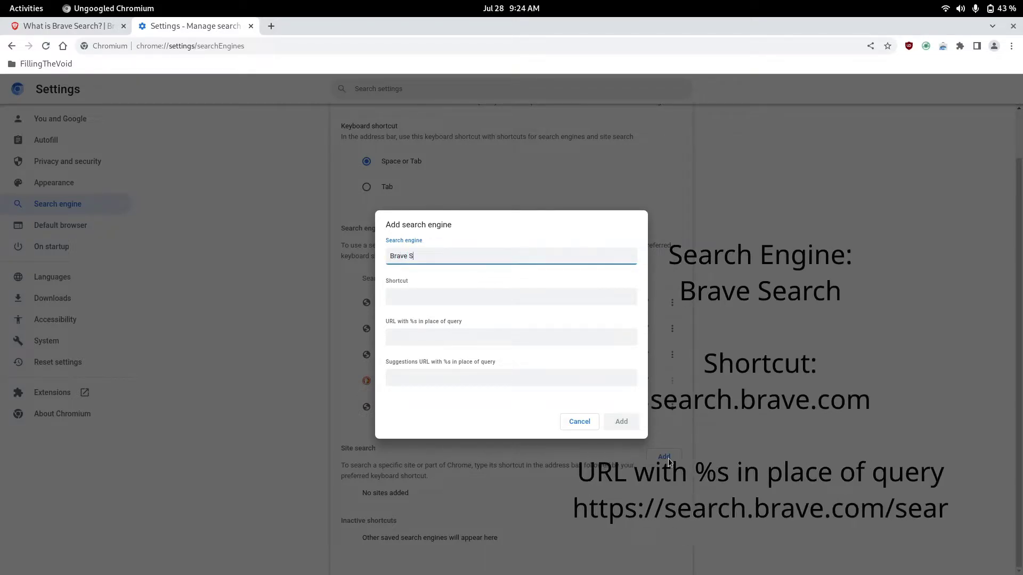
text(earch)
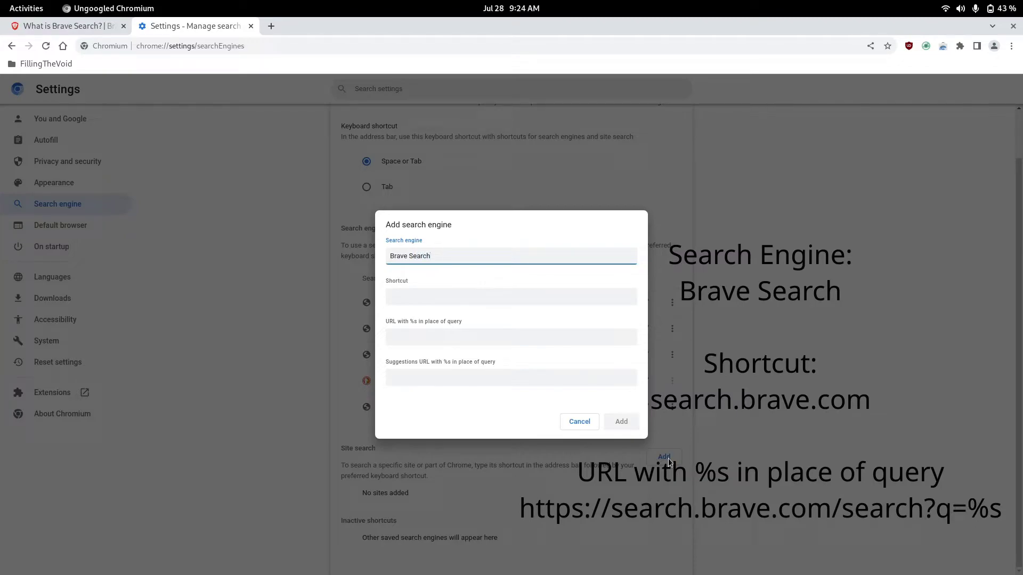
key(Tab)
text(sear)
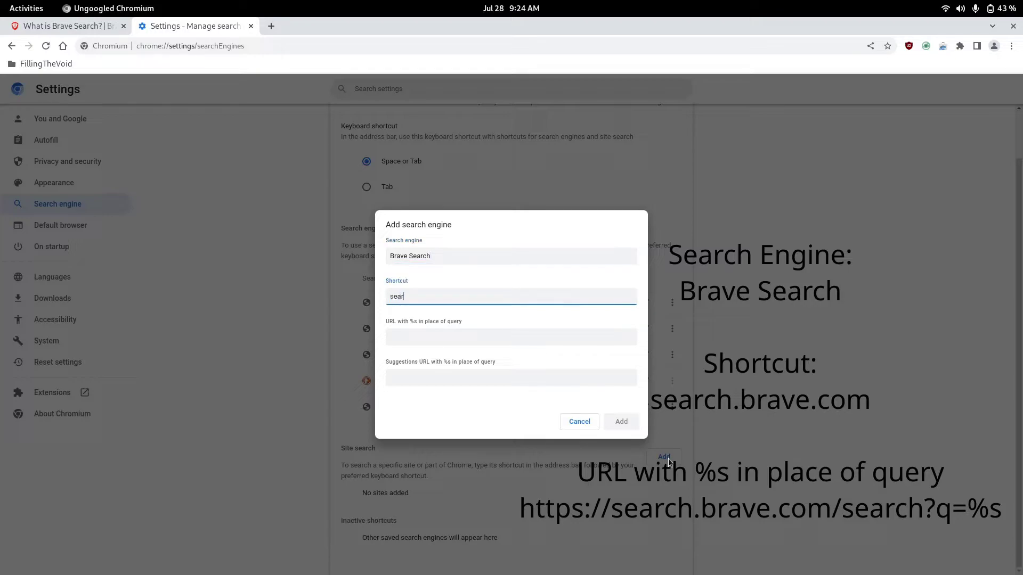
text(ch.brave)
text(.com)
key(Tab)
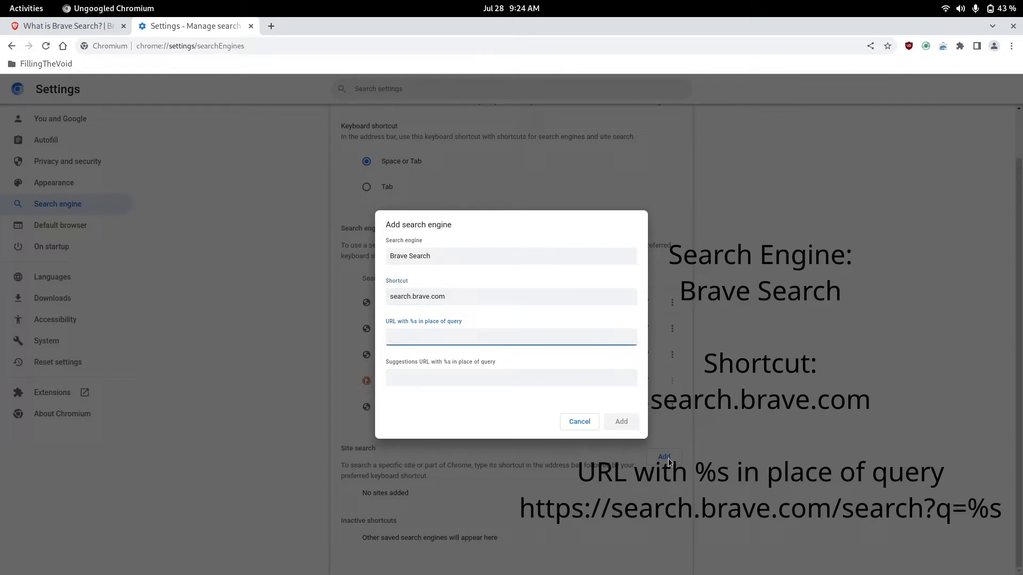
text(h)
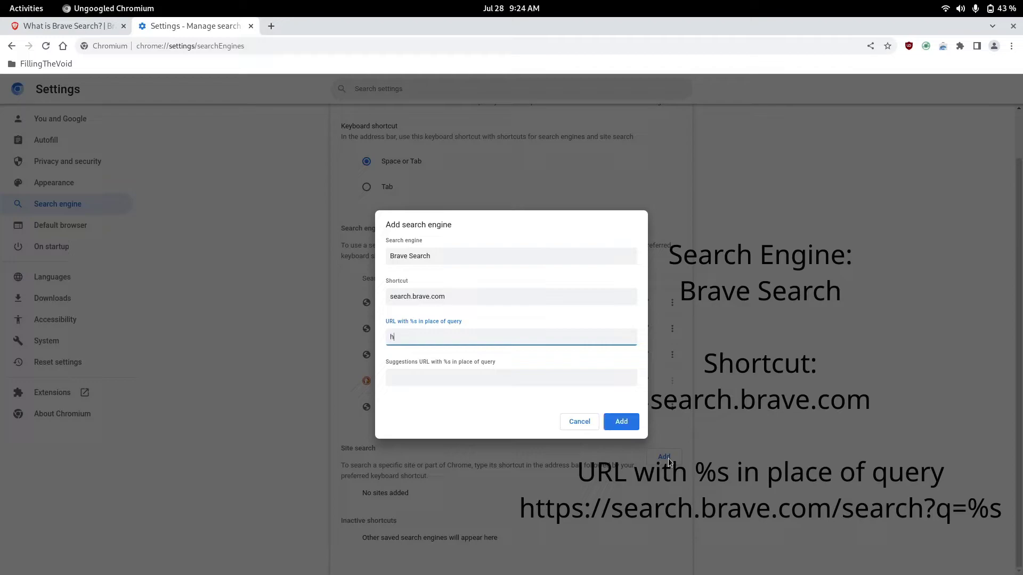
text(ttps)
text(://)
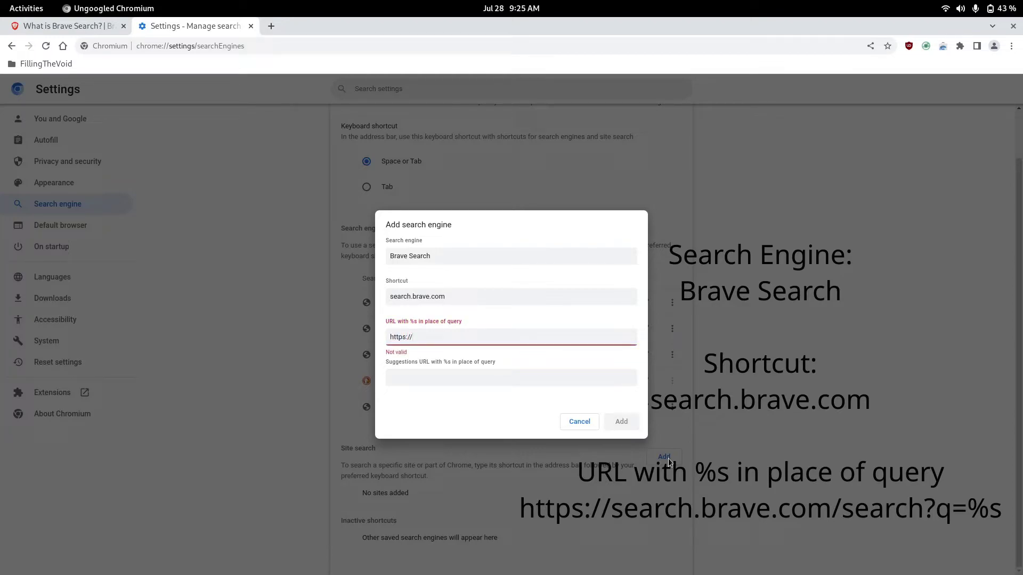
text(search.b)
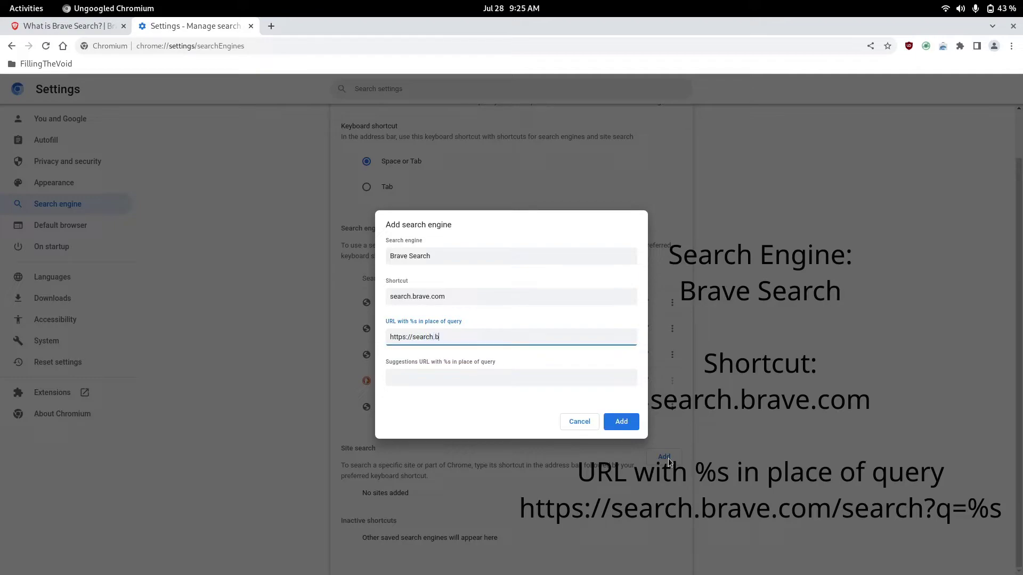
text(rave.com)
text(/s)
text(earch)
text(?)
text(q=)
text(%s)
Save the Brave Search engine and reload the settings to see it under Site search.
click(609, 421)
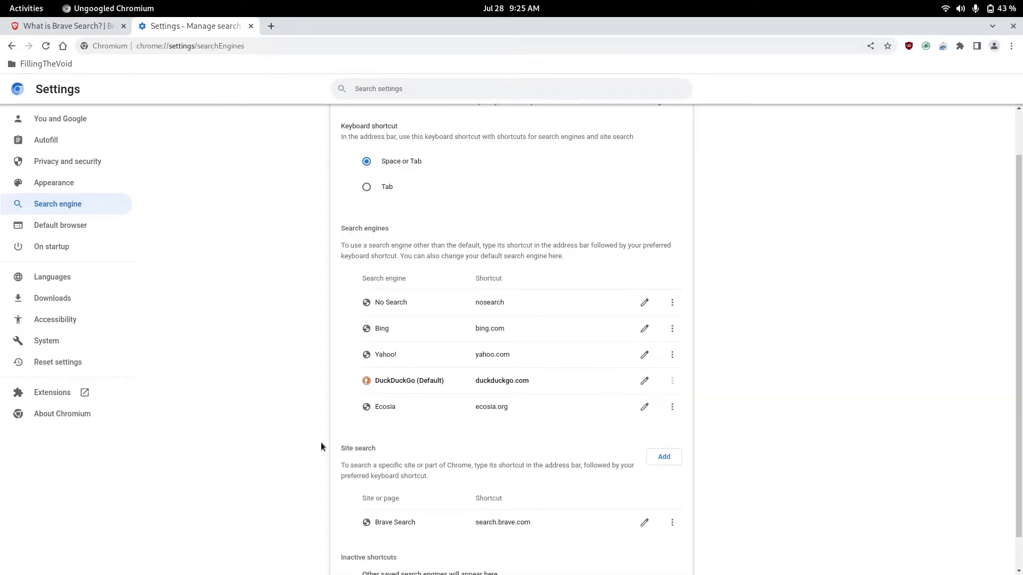
click(176, 47)
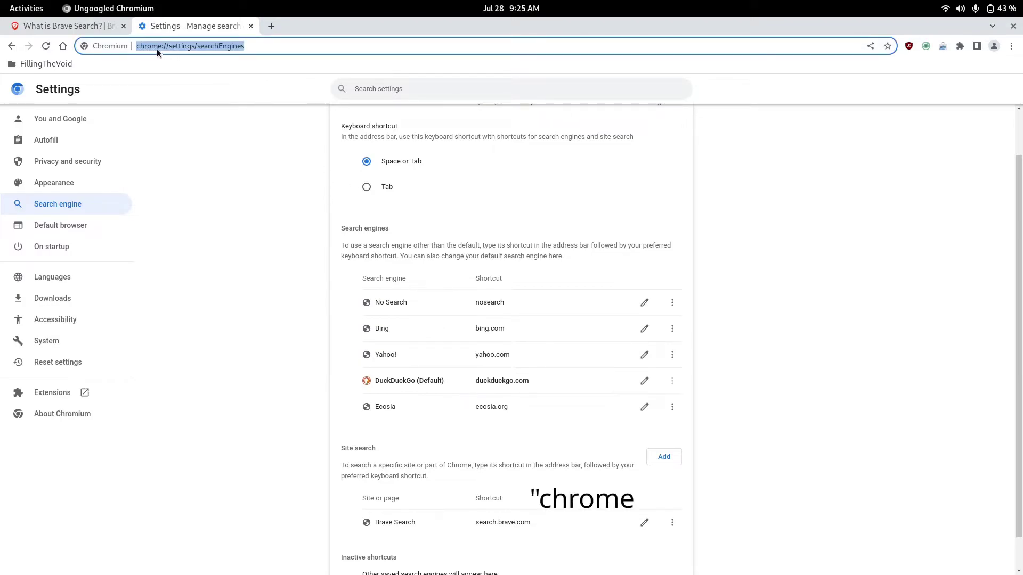
click(271, 27)
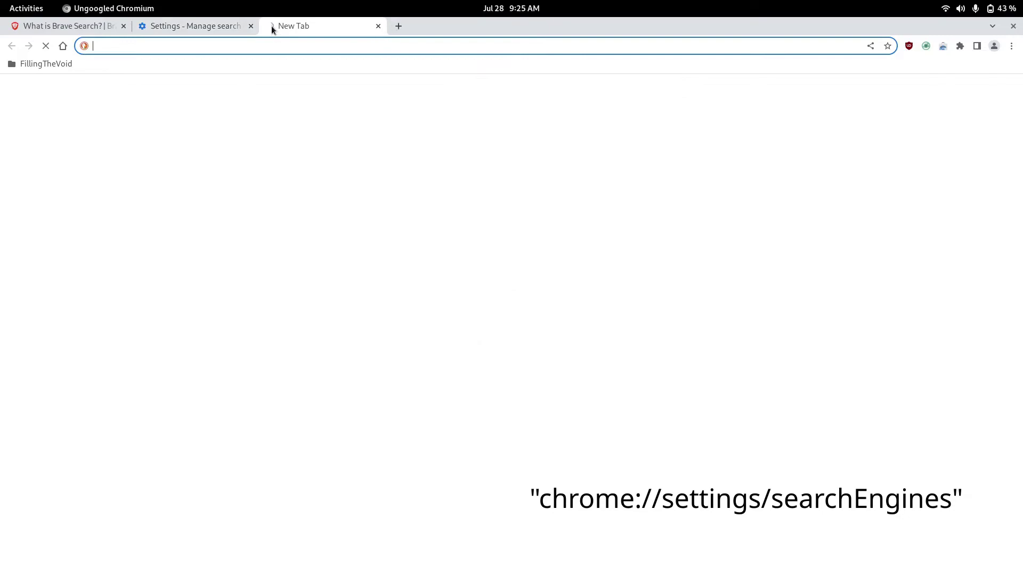
text(chrome://settings/searchEngines)
key(Return)
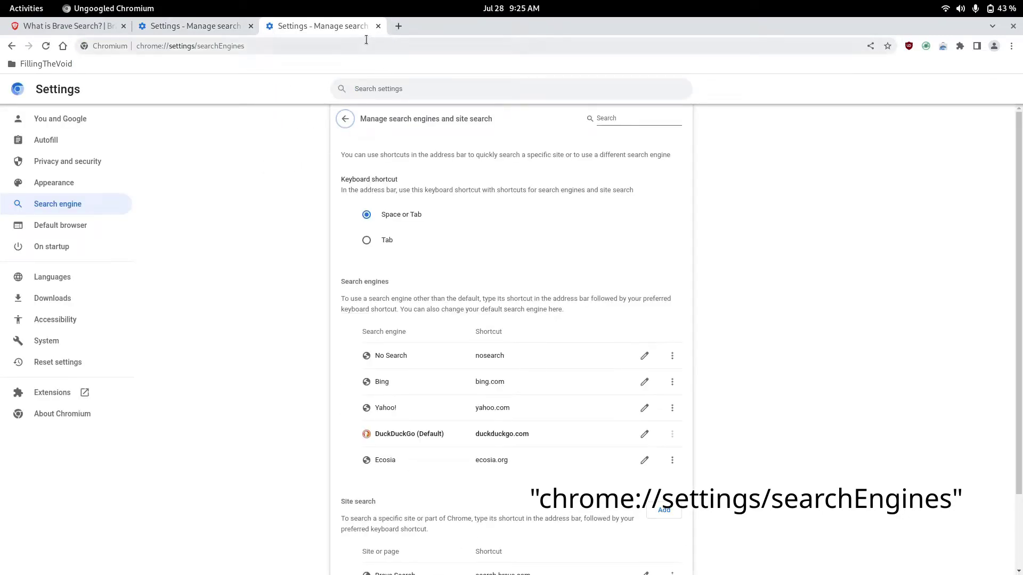
click(378, 26)
click(302, 257)
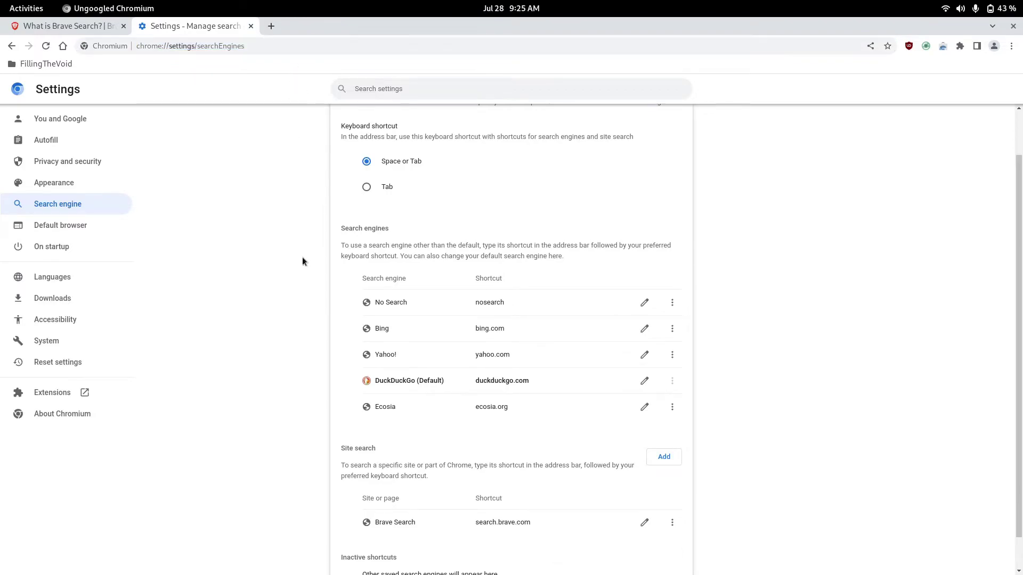
scroll(405, 444, down, 1)
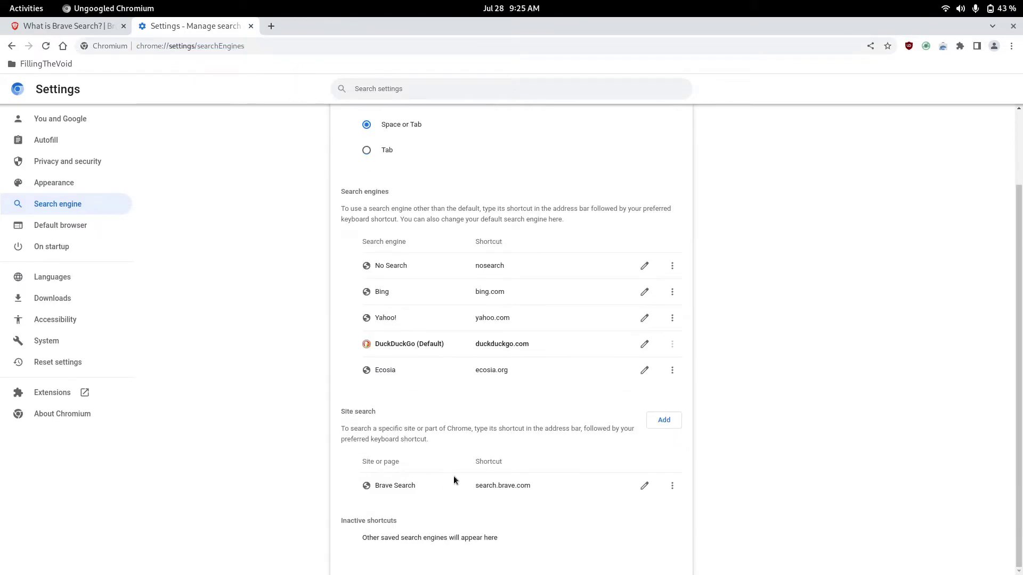
Make Brave Search the default engine and enter FillingTheVoid in the address bar.
click(673, 489)
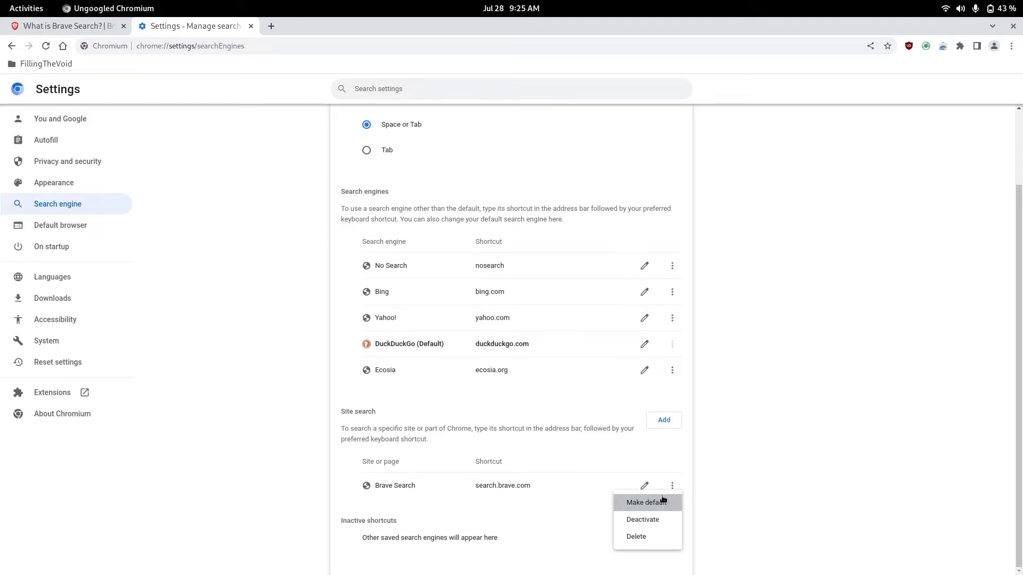
click(661, 498)
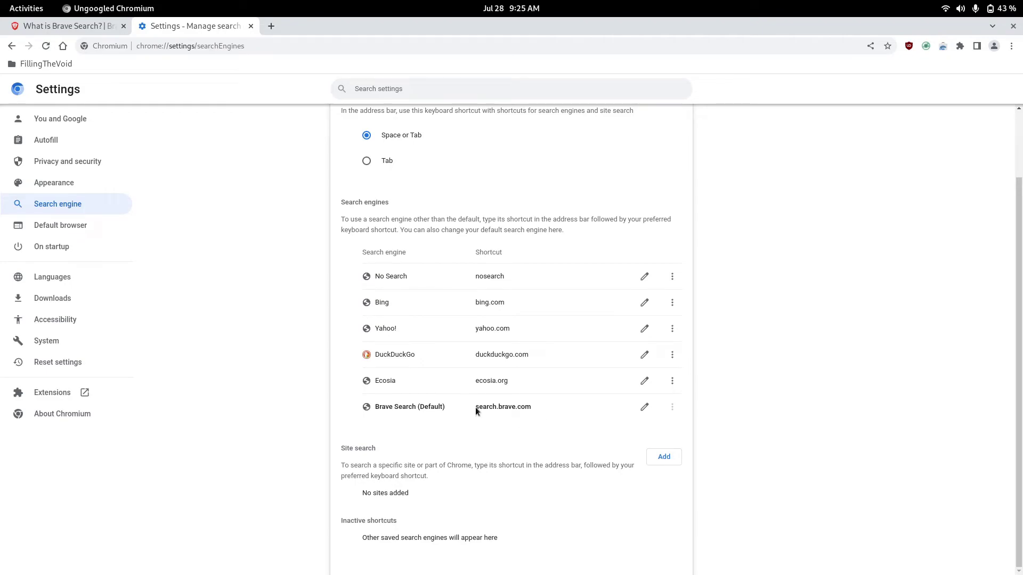
click(253, 46)
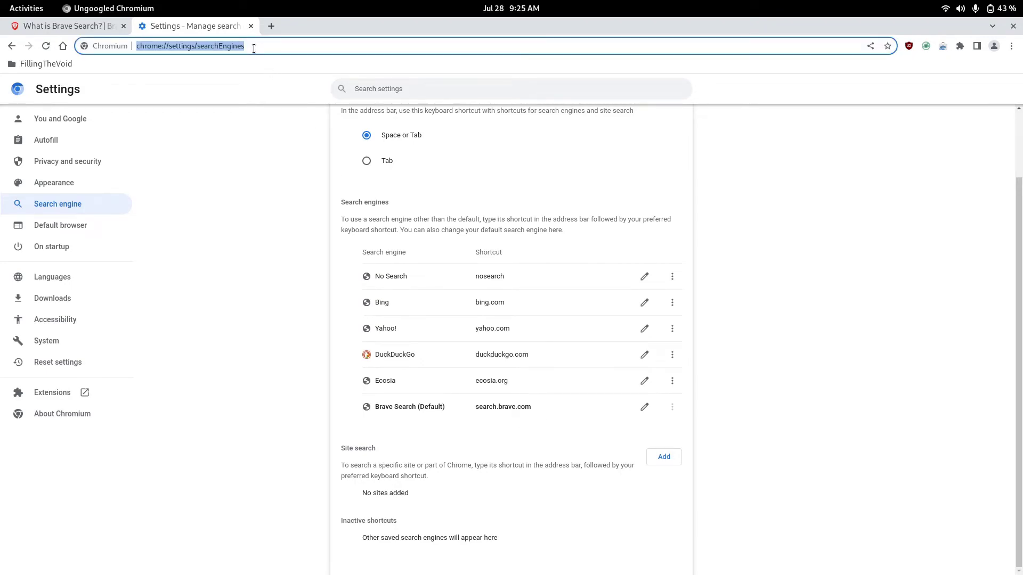
text(Fil)
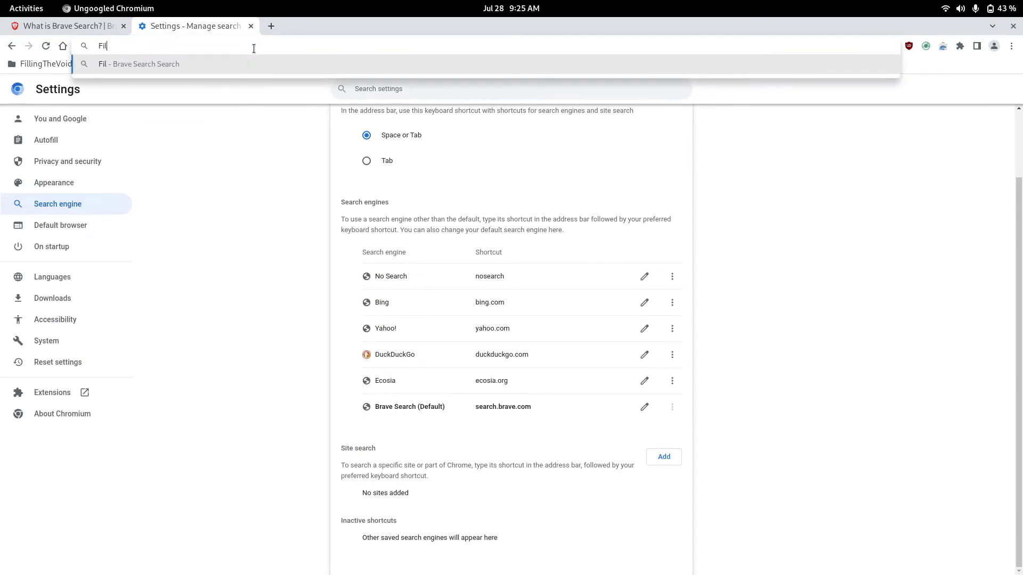
text(lingThe)
text(Void)
Search FillingTheVoid with Brave, skim the results, and switch to the Videos results.
key(Return)
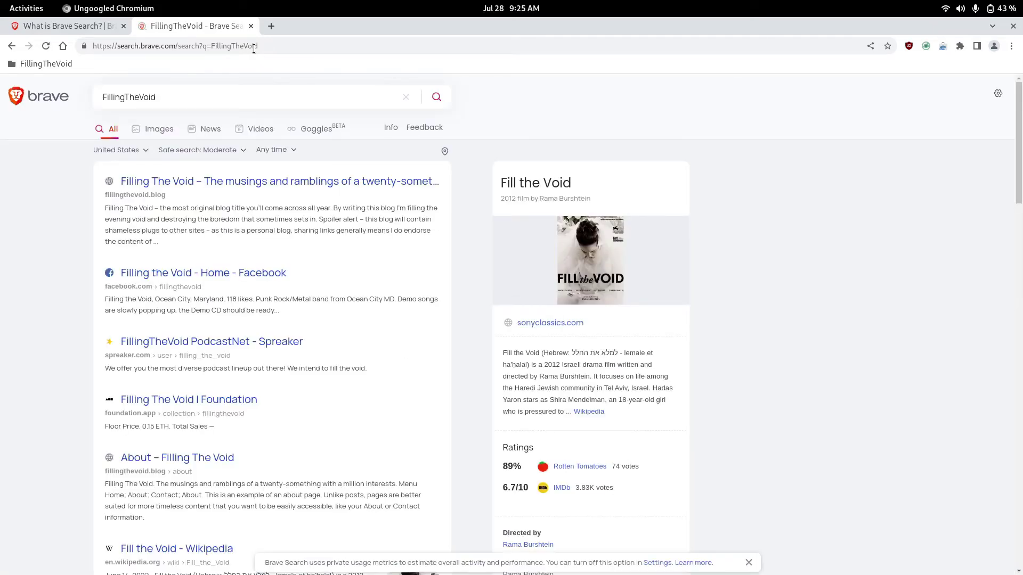
scroll(237, 318, down, 5)
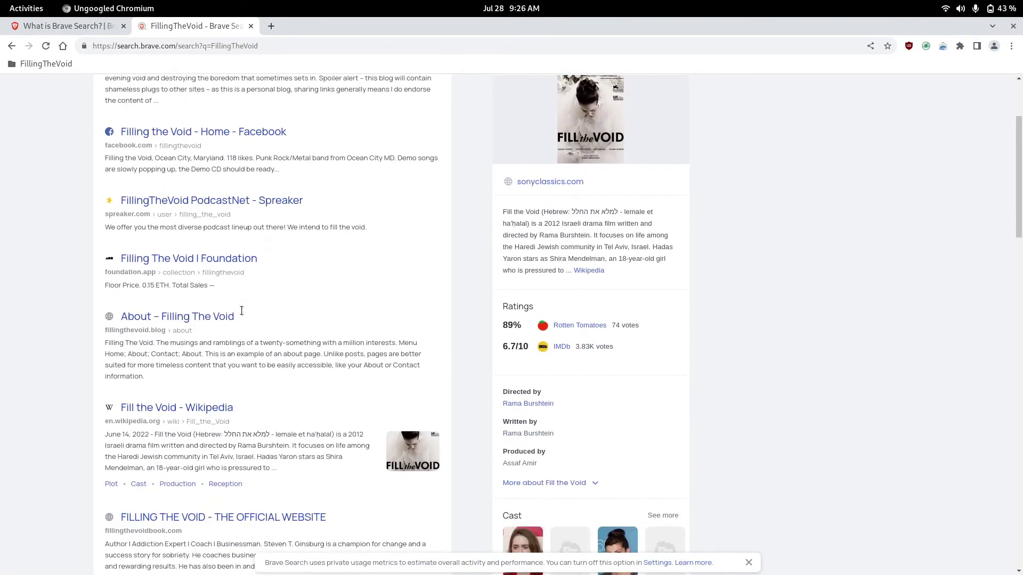
scroll(242, 315, down, 6)
scroll(242, 313, down, 2)
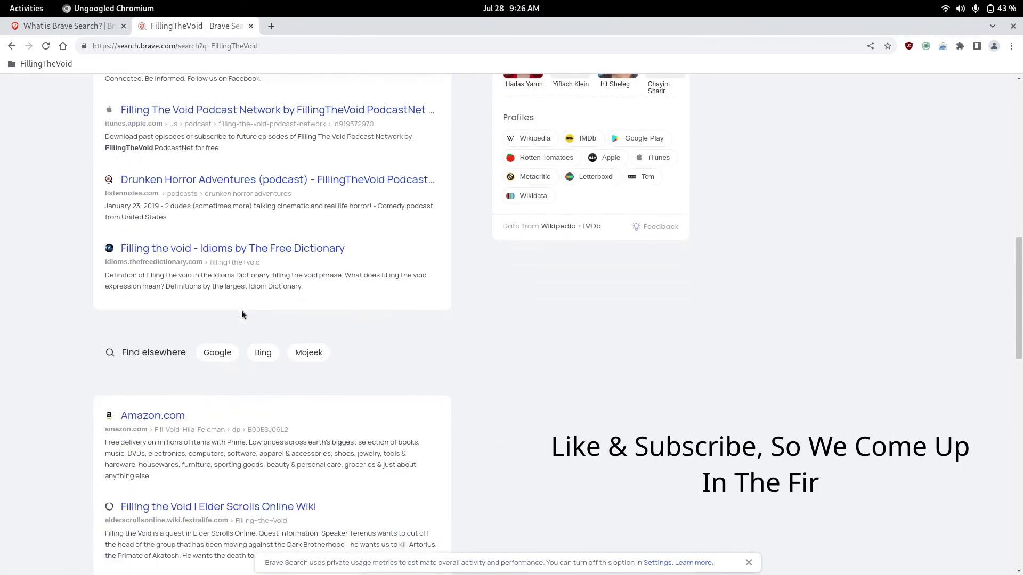
scroll(241, 313, up, 10)
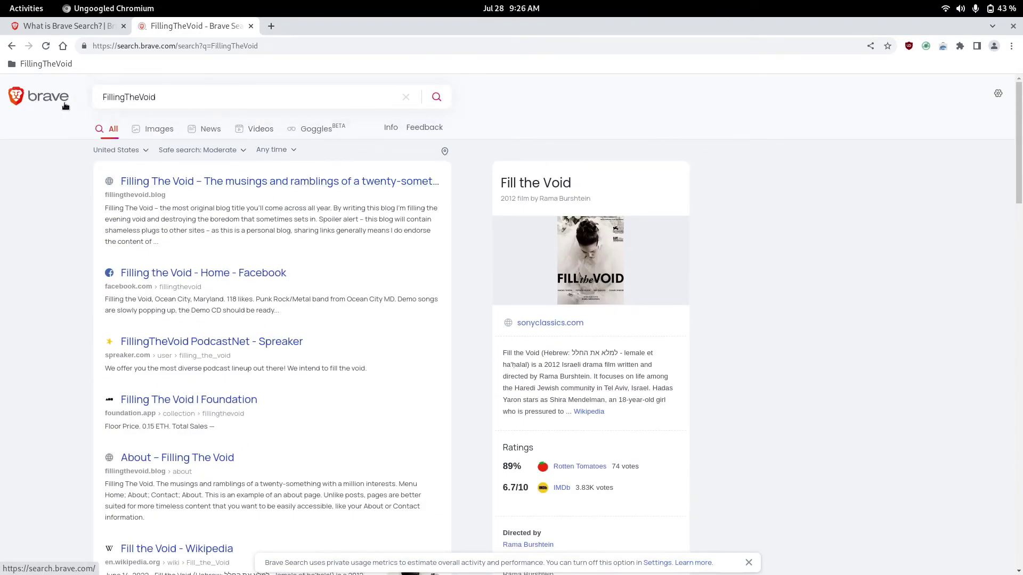
click(256, 131)
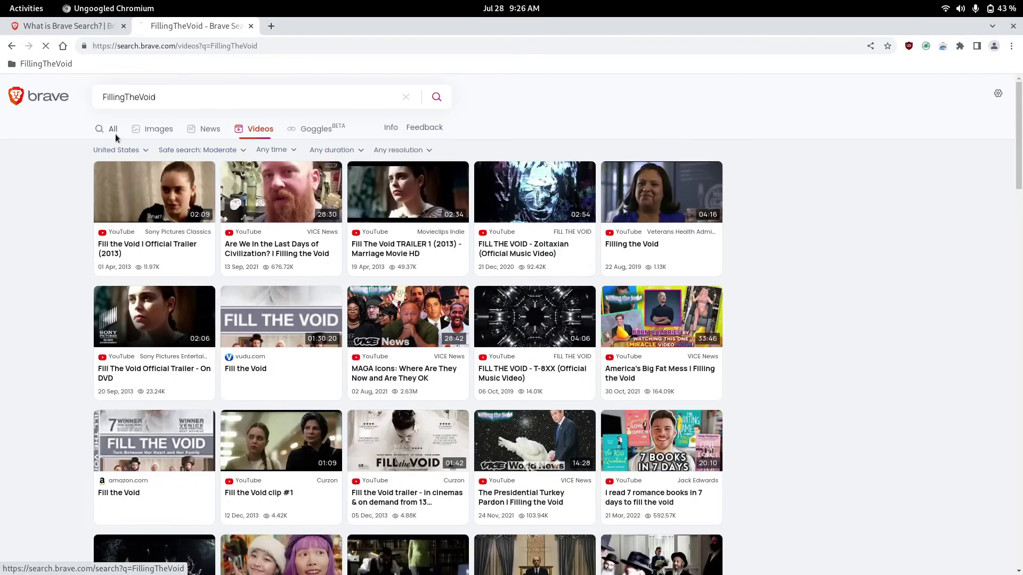
Switch to Images, solve the slider robot check, and run a Brave search for bestbuy.
click(115, 133)
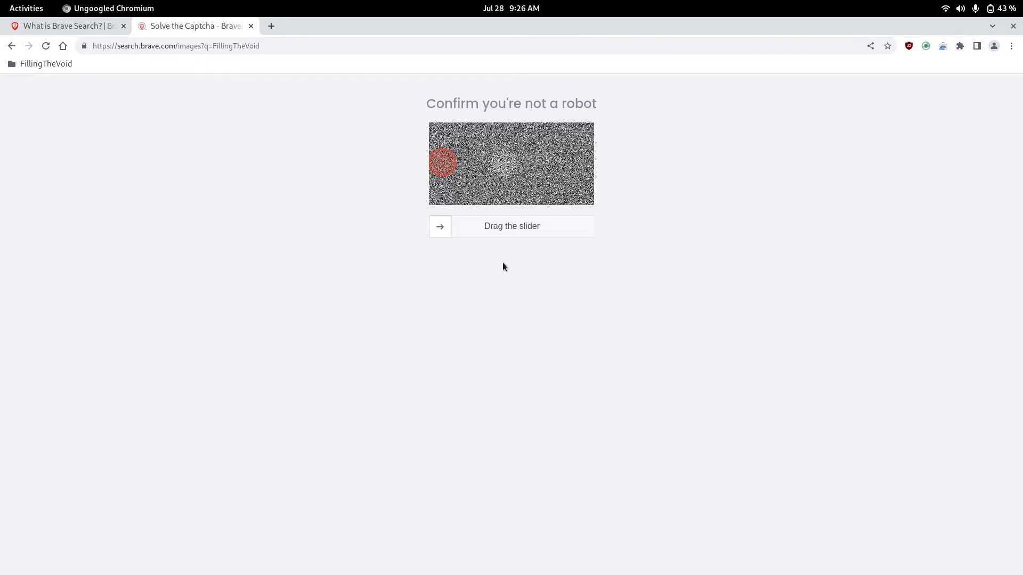
drag(446, 238, 507, 238)
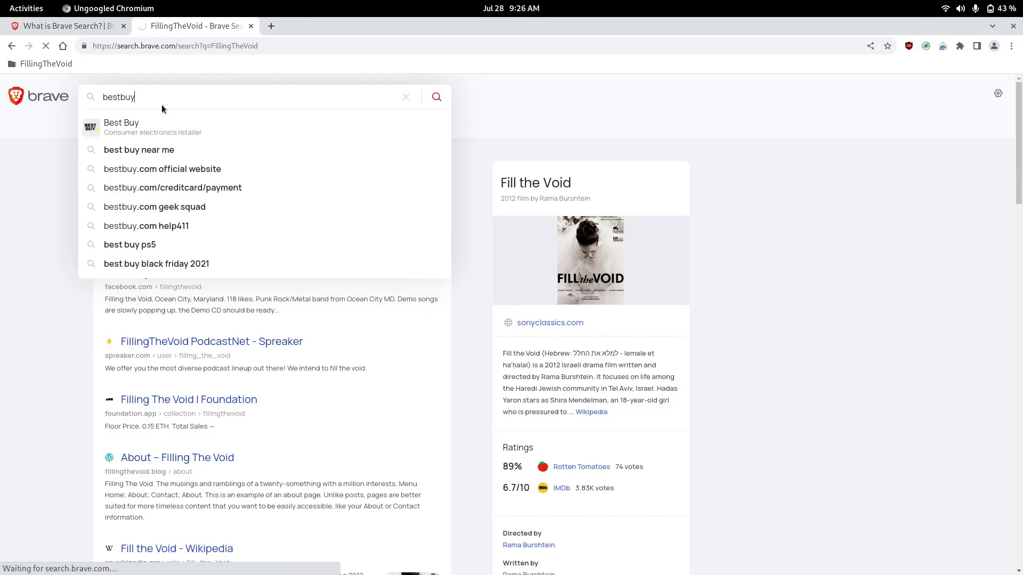
key(Return)
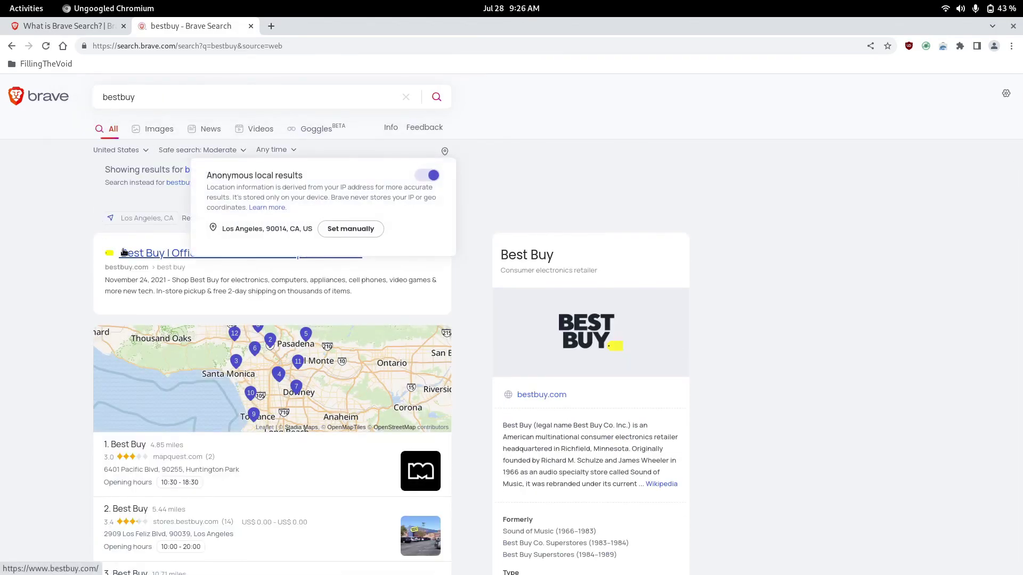